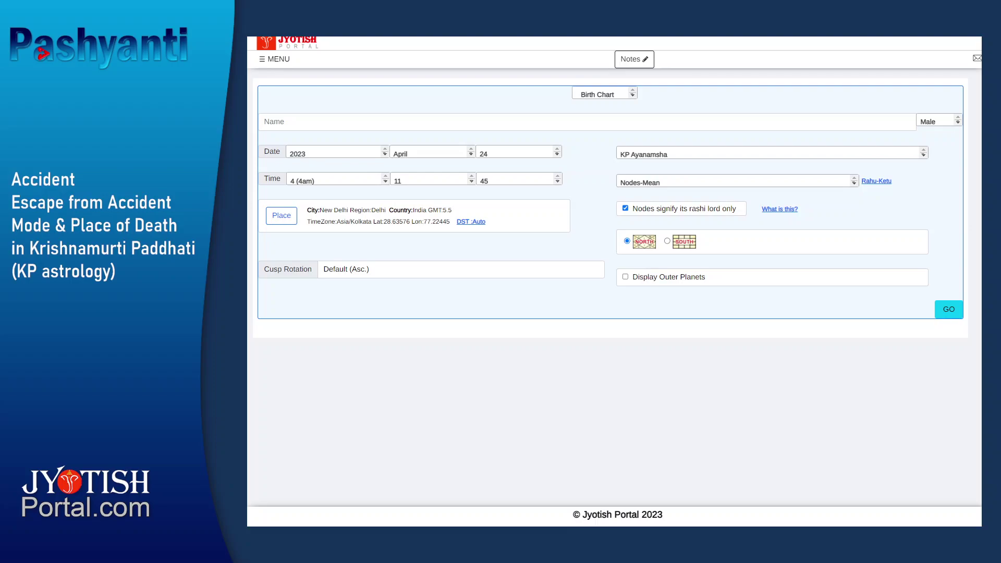
- Paste the birth details into the chart name, then pick 1946, December and 17 as the date
left_click(541, 122)
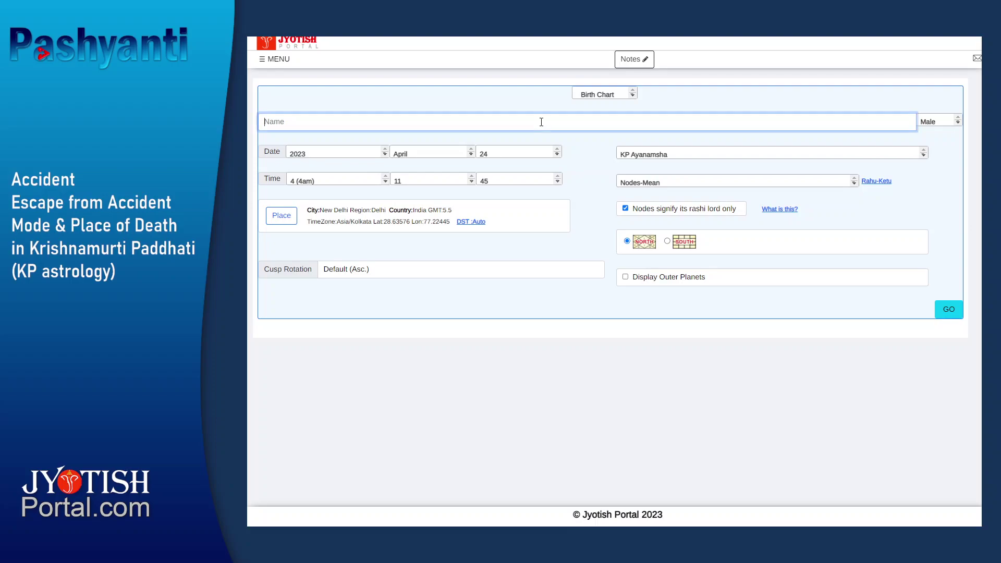
type("DD Dec-17-1946 at 12:45 PM, Place: Anand")
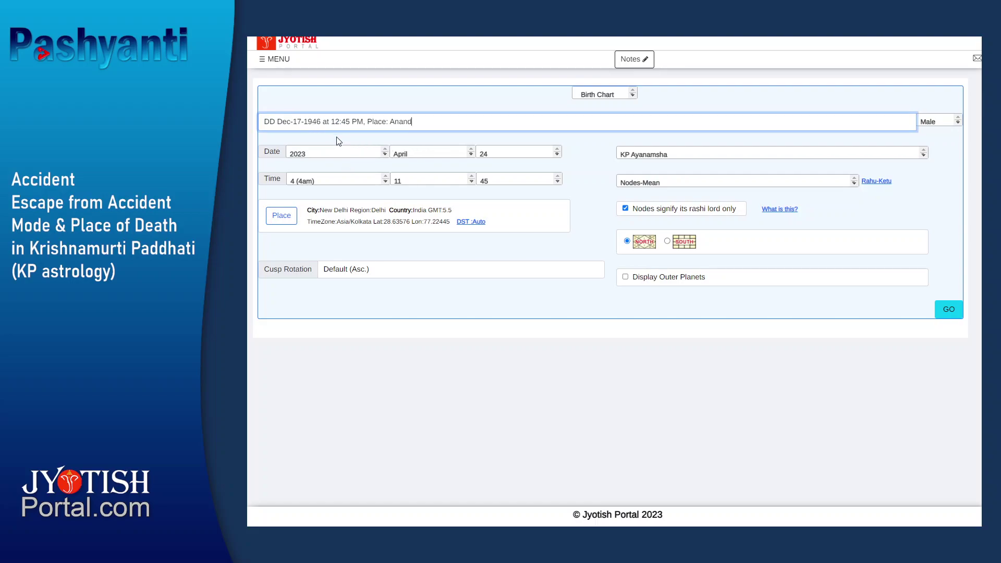
left_click(323, 155)
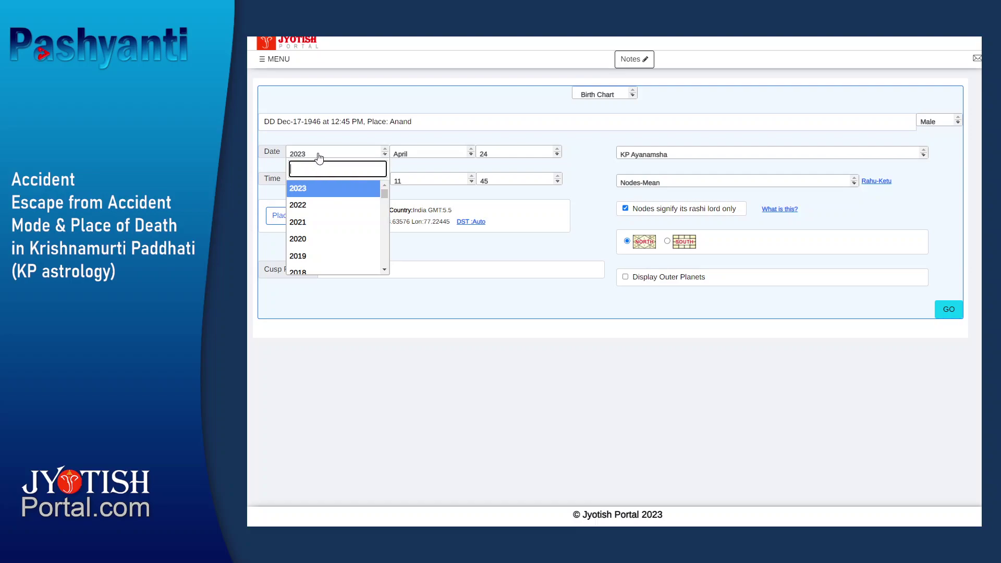
type("1946")
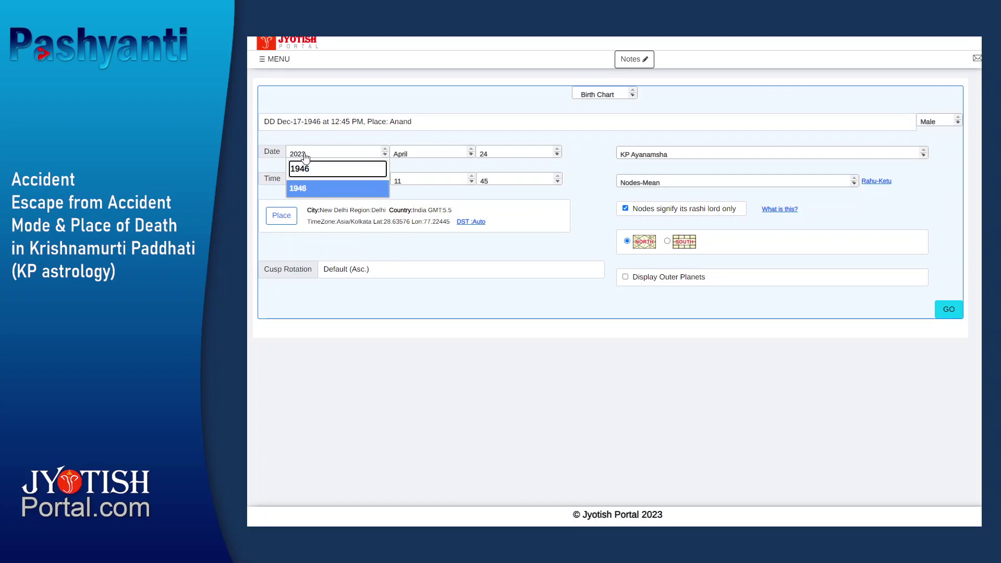
left_click(308, 193)
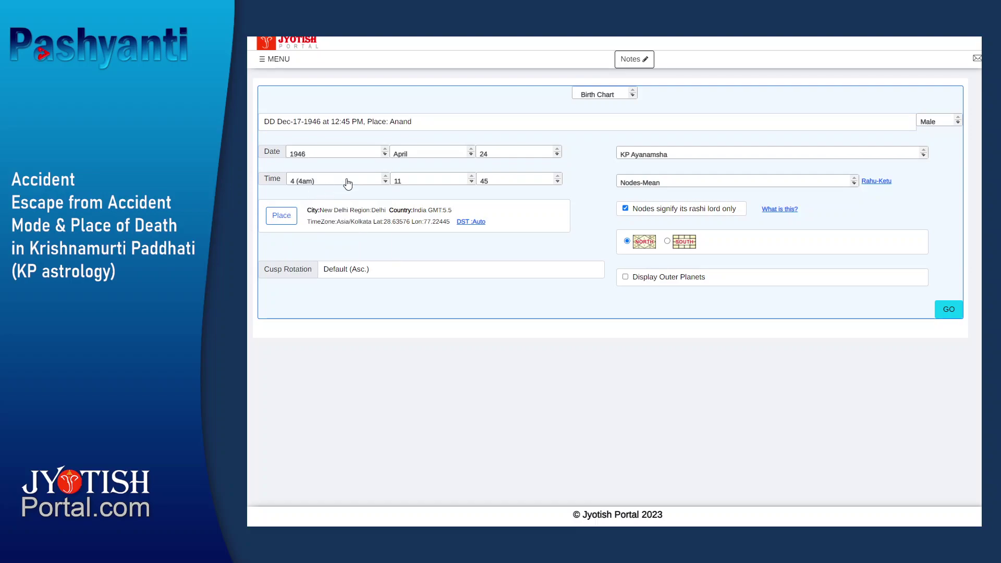
left_click(435, 159)
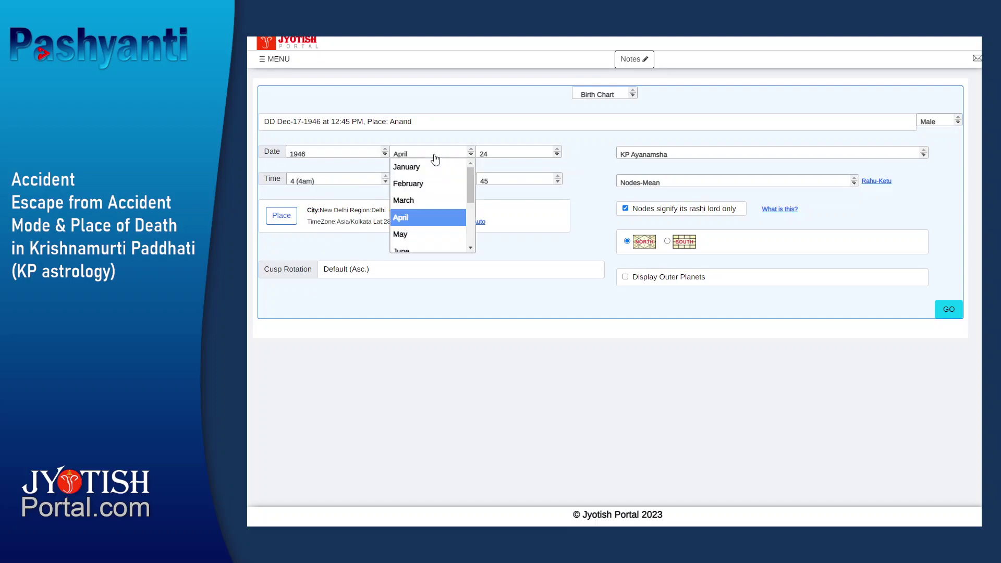
scroll(432, 214, "down", 3)
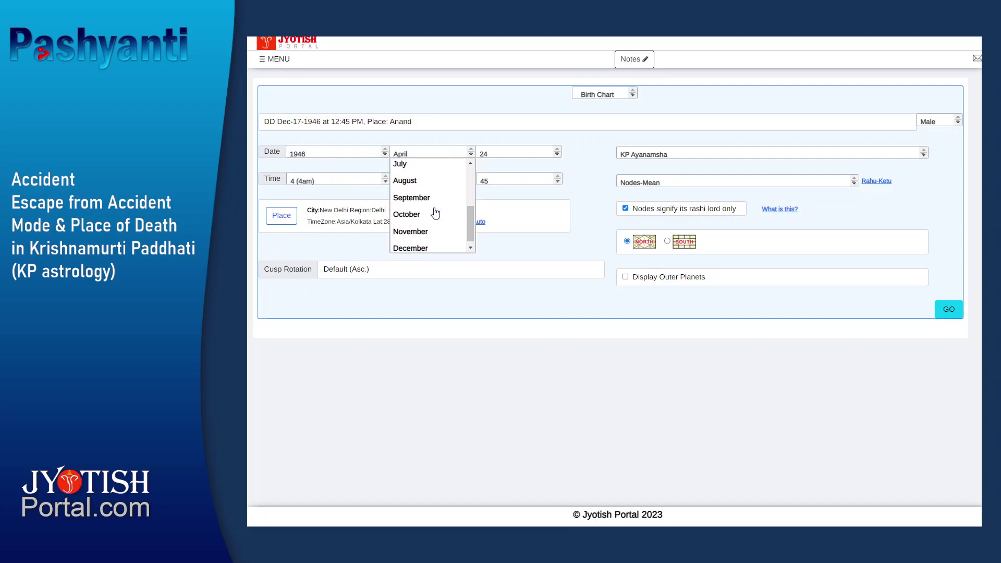
left_click(412, 248)
left_click(535, 156)
scroll(516, 195, "down", 2)
scroll(515, 194, "up", 4)
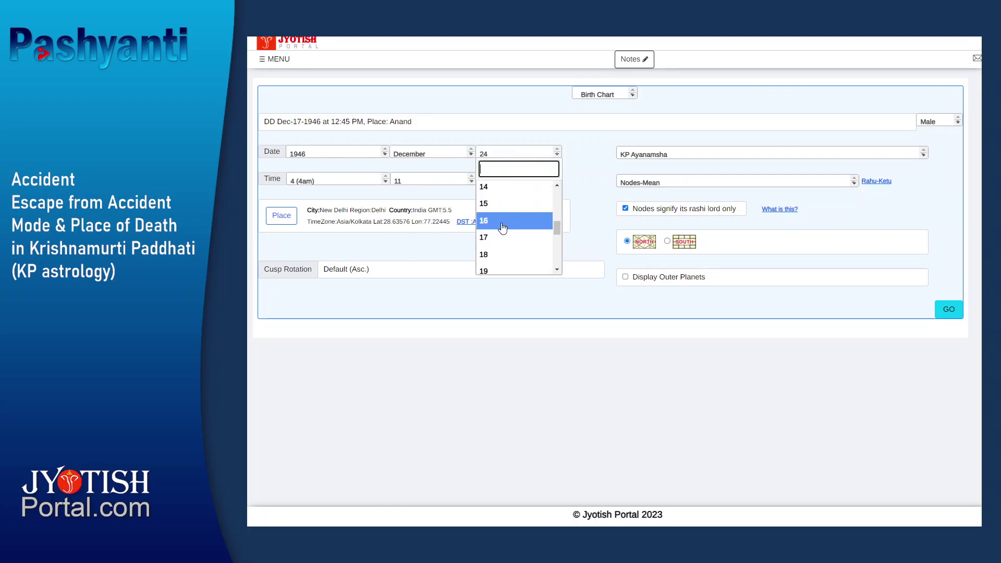
left_click(487, 233)
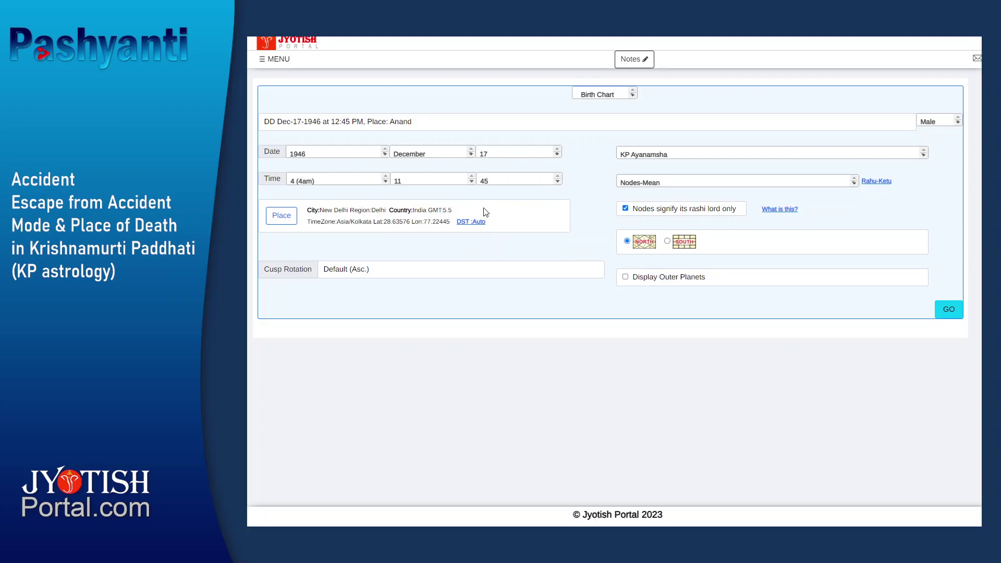
- Set the birth hour to 12 (0pm), minutes to 45 and seconds to 0
left_click(336, 185)
scroll(342, 230, "down", 3)
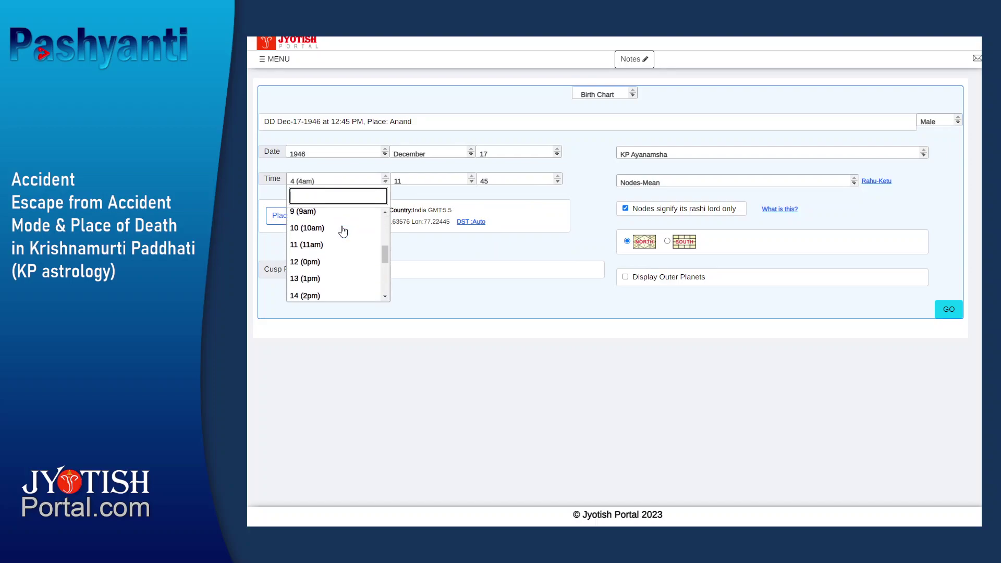
left_click(323, 265)
left_click(422, 183)
scroll(425, 235, "down", 3)
scroll(425, 234, "down", 8)
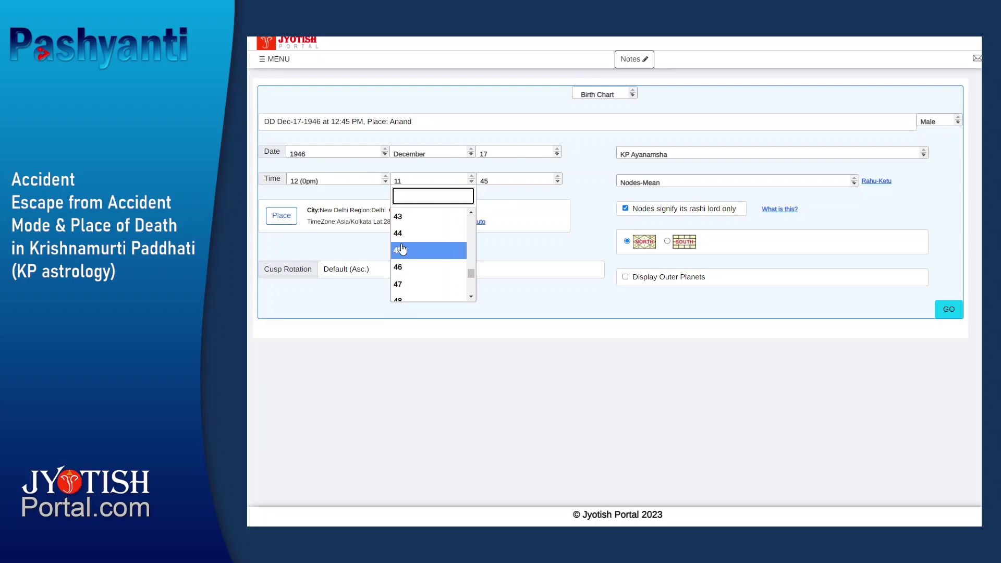
left_click(417, 250)
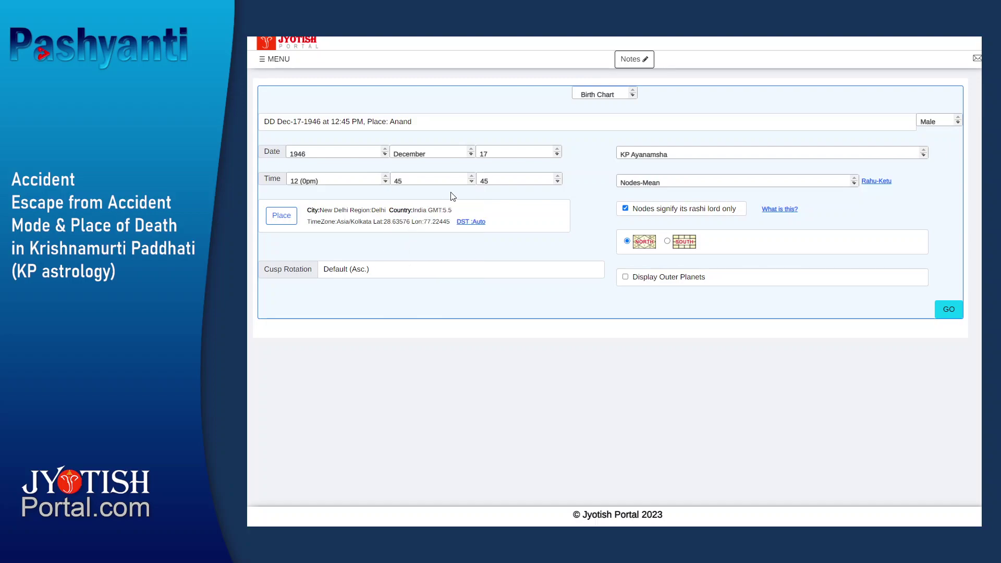
left_click(511, 179)
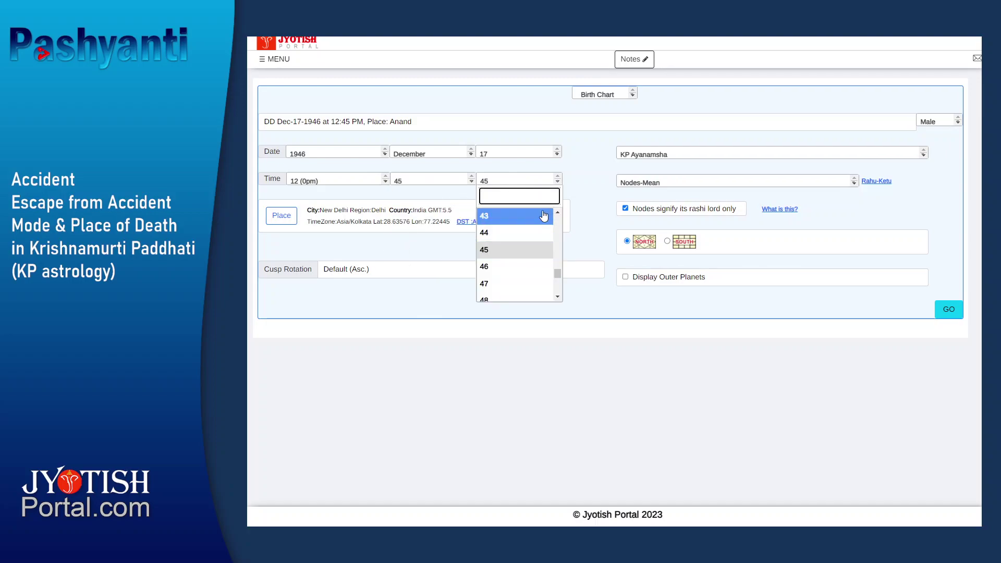
type("0")
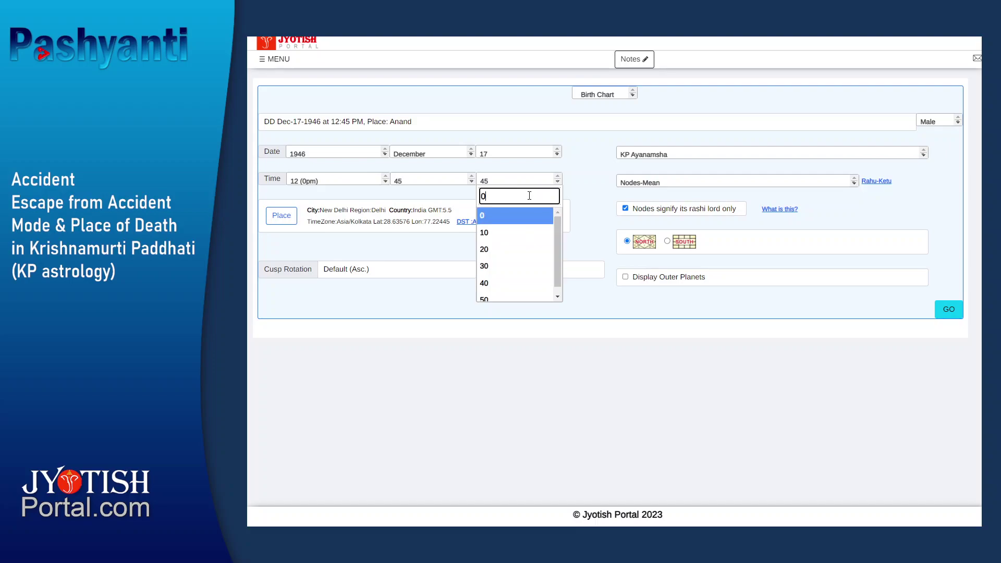
left_click(511, 218)
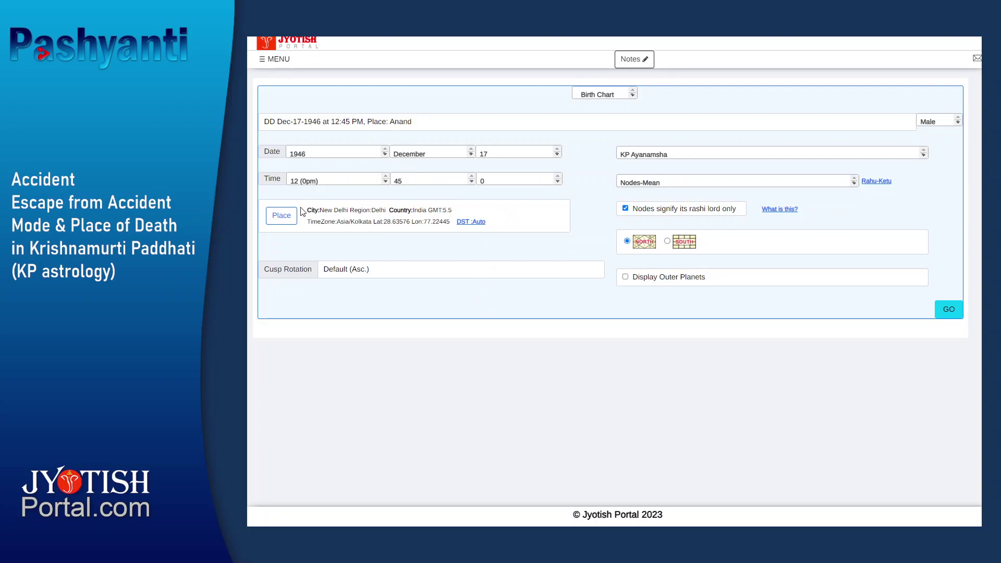
- Search 'anand' and select Anand, Gujarat, India (lat 22.553, lon 72.955) as the birth place
left_click(291, 220)
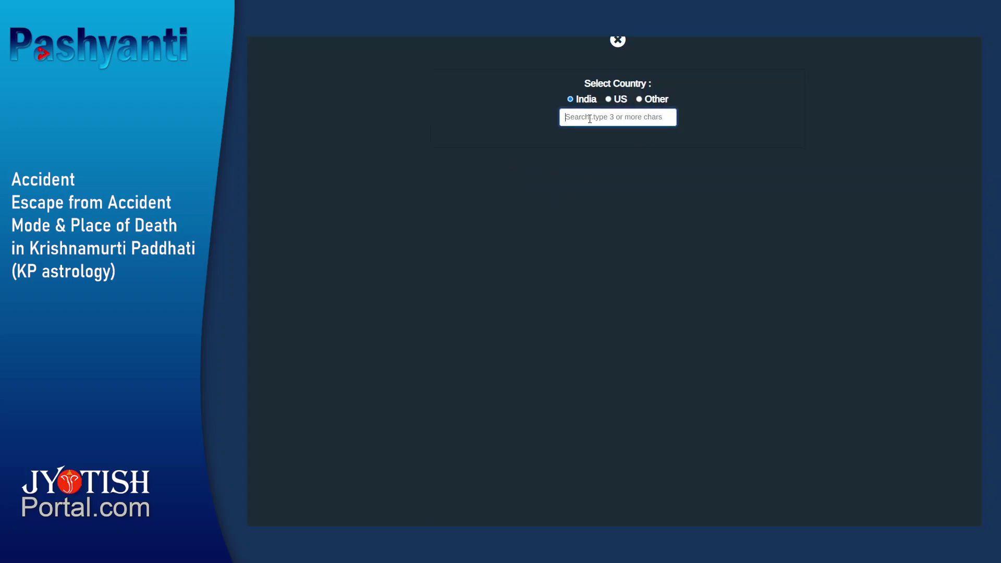
type("anand")
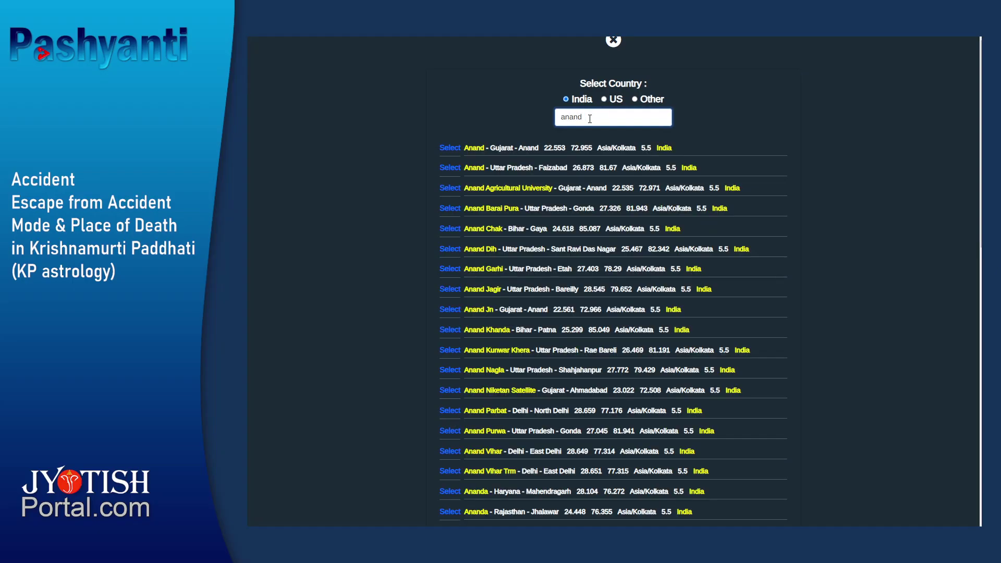
left_click(450, 152)
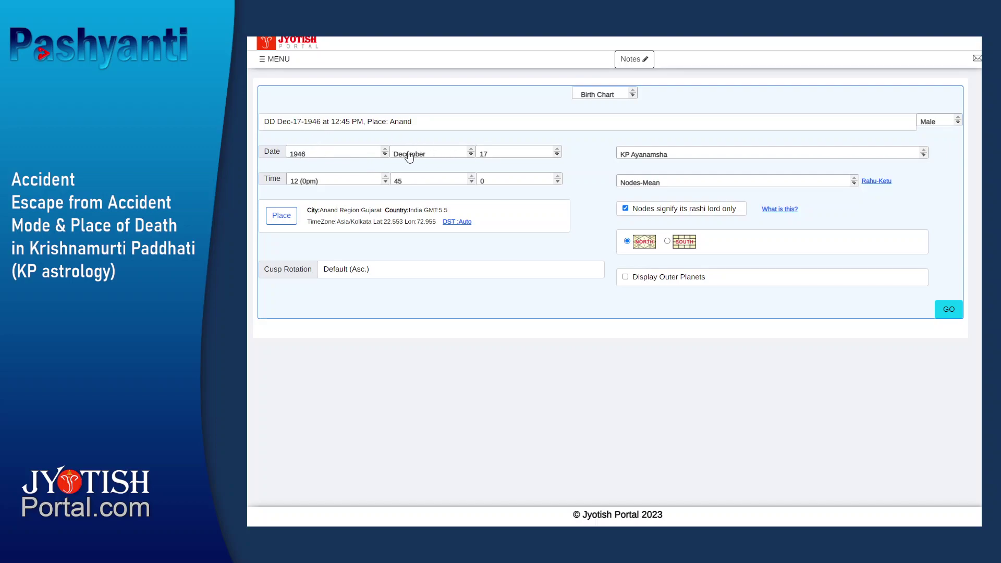
- Delete the date and place text from the chart name, leaving only the initials
left_click(302, 121)
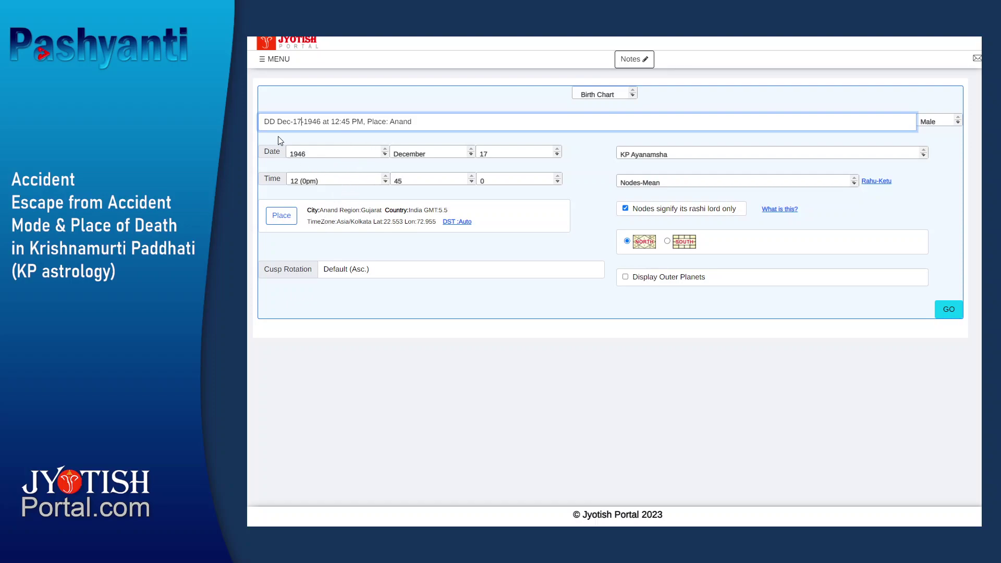
left_click_drag(278, 122, 423, 120)
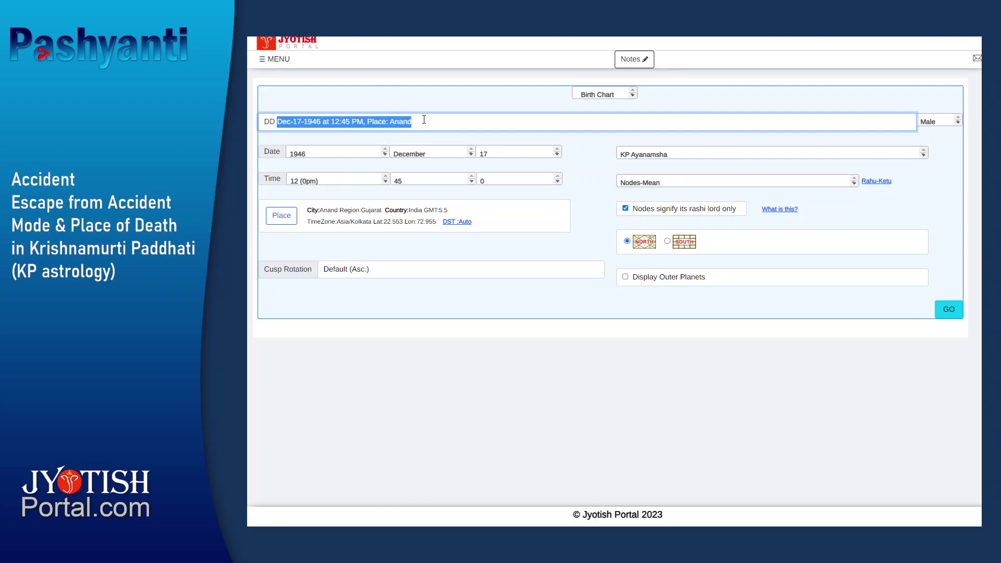
key("BackSpace")
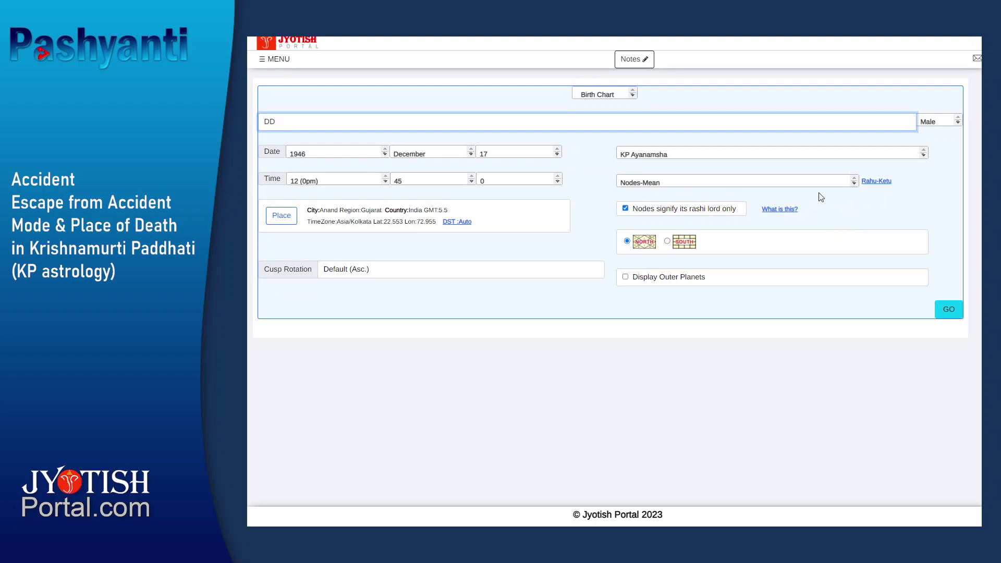
left_click(849, 185)
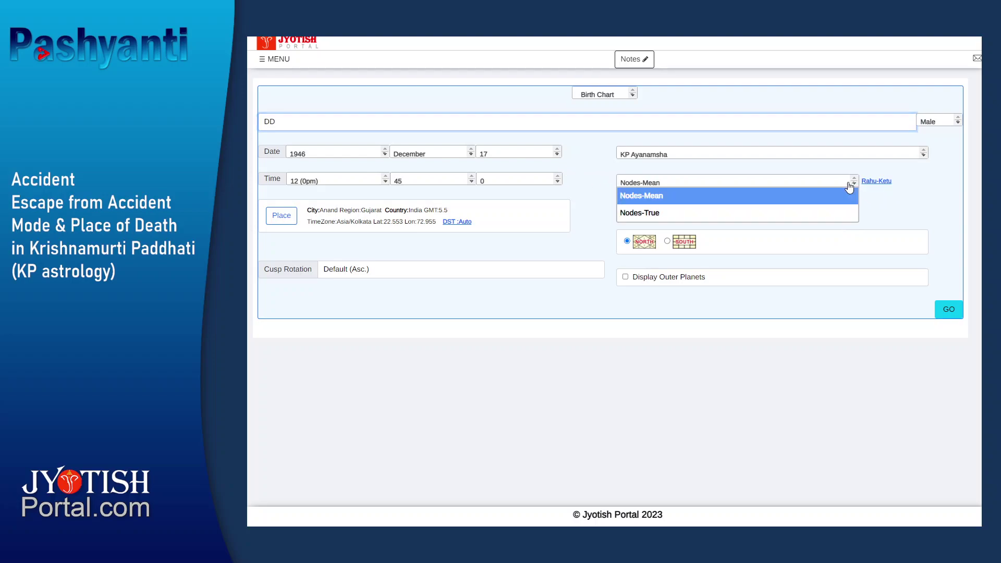
left_click(931, 183)
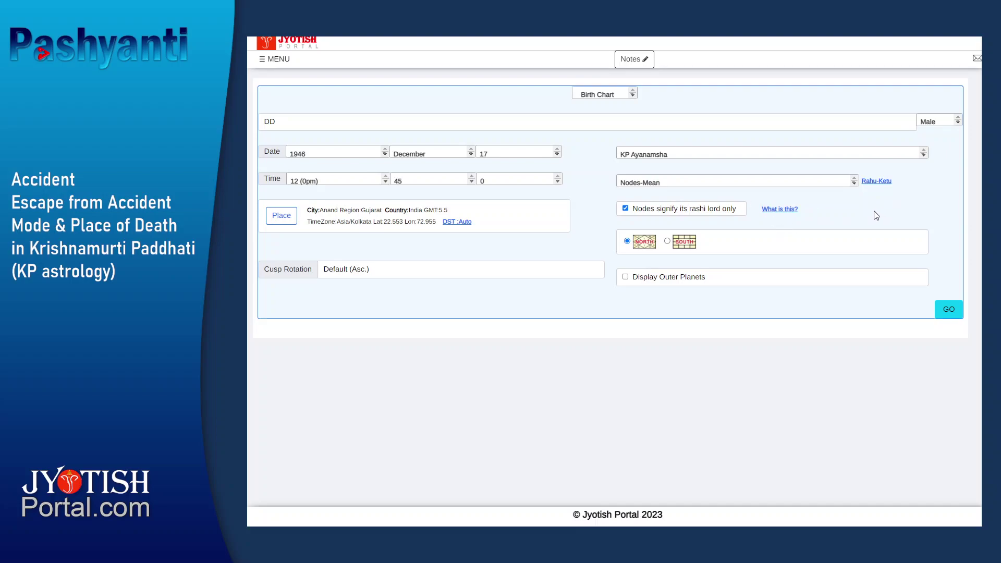
- Generate the KP chart and review the cusp chart, significator tables and Mars dasa timeline
left_click(947, 312)
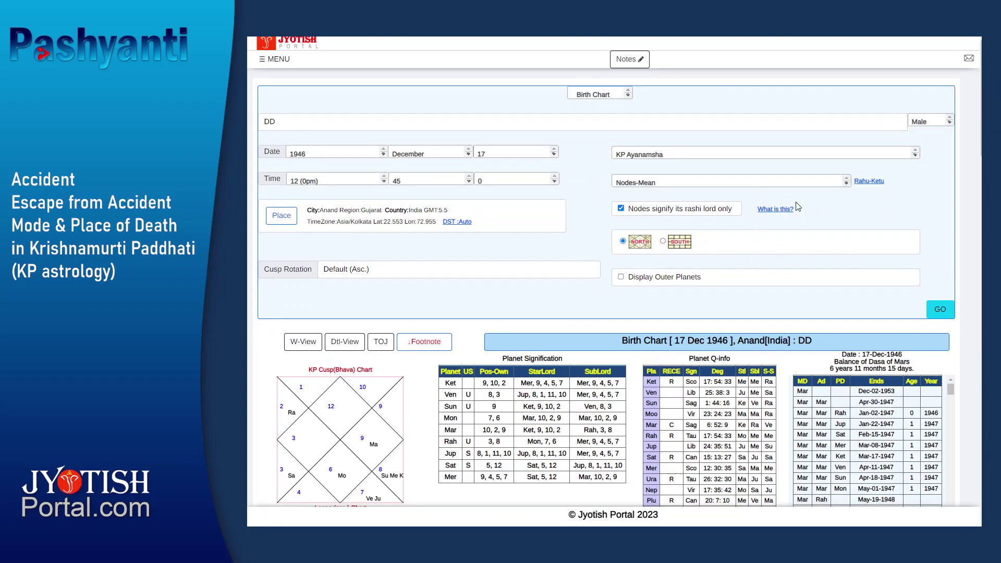
scroll(798, 206, "down", 3)
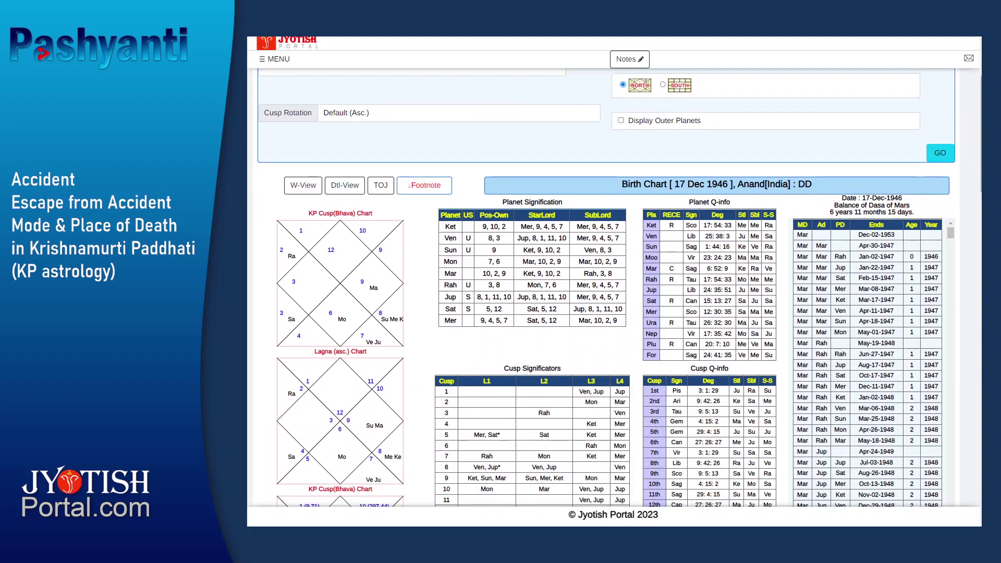
scroll(606, 287, "down", 1)
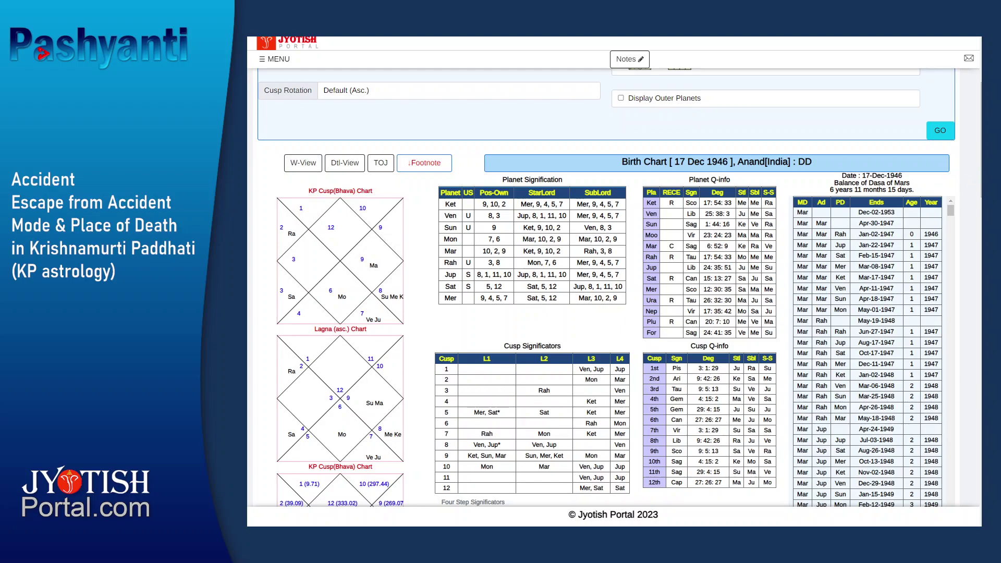
scroll(605, 287, "down", 1)
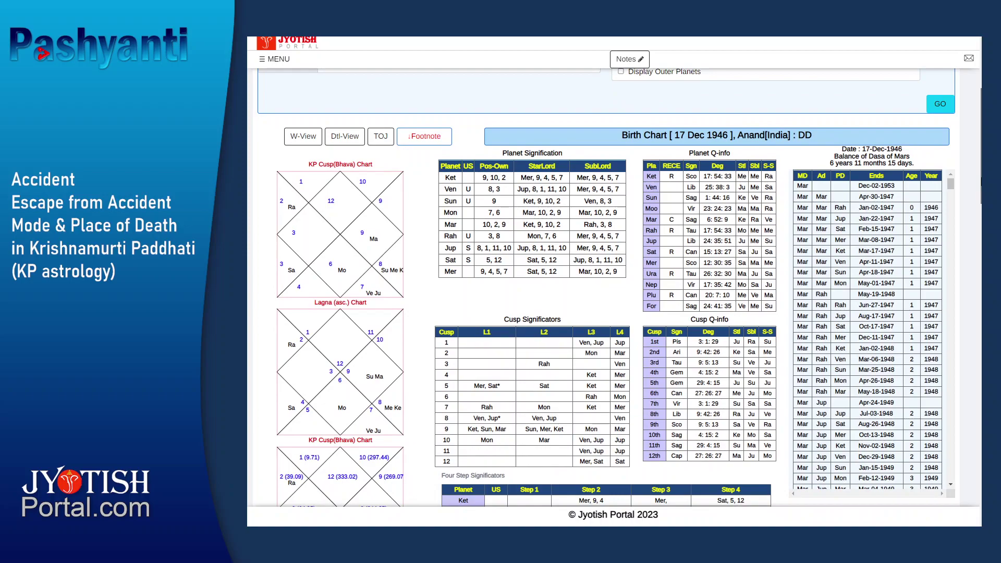
scroll(606, 287, "down", 1)
scroll(606, 286, "down", 2)
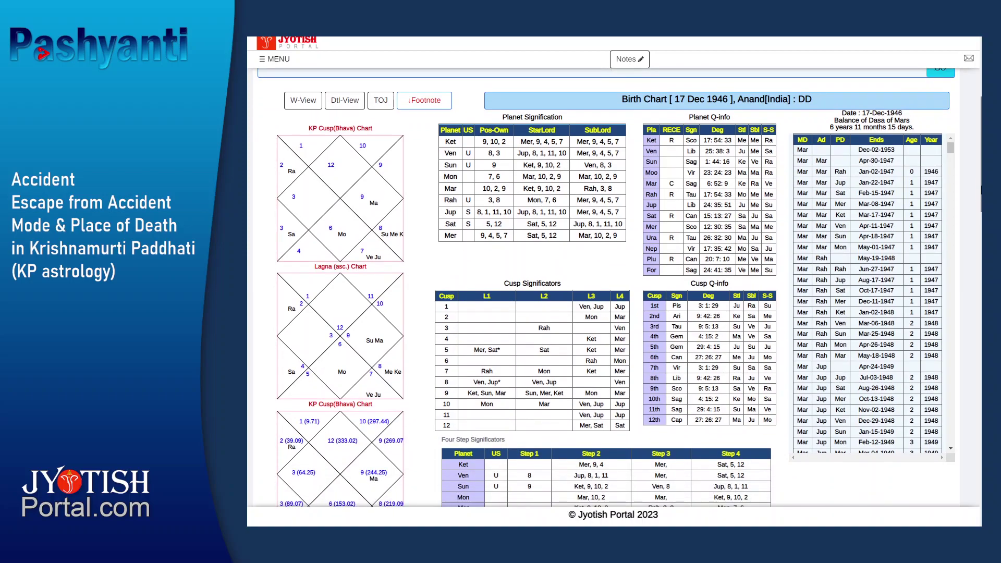